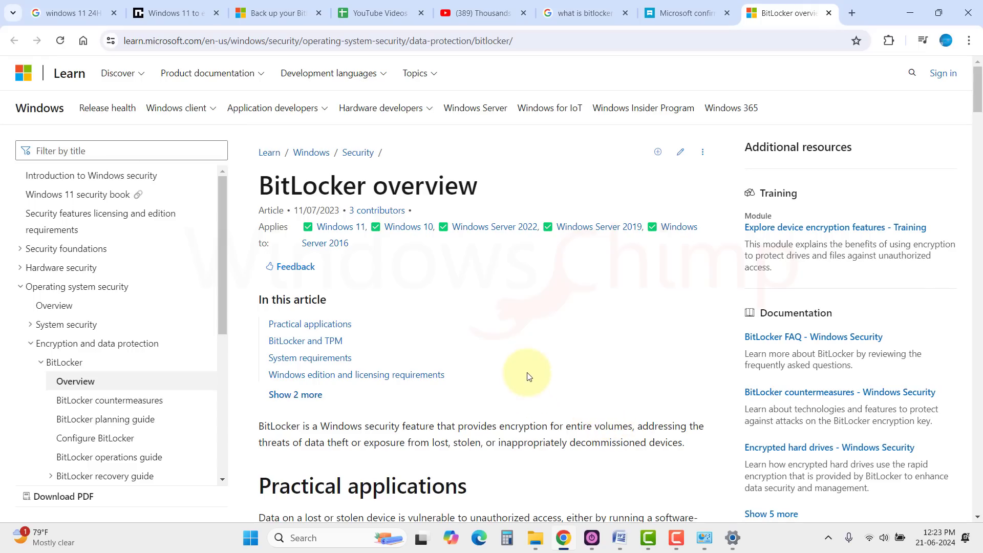
# Step: Scroll the BitLocker overview article down to its Practical applications and BitLocker and TPM sections
pyautogui.scroll(-5, 529, 377)
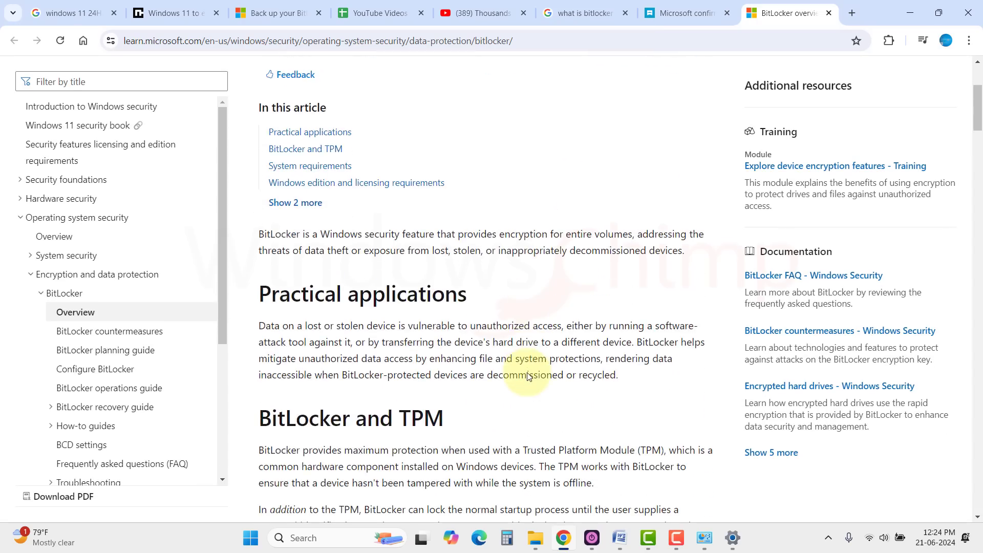
pyautogui.scroll(-3, 528, 373)
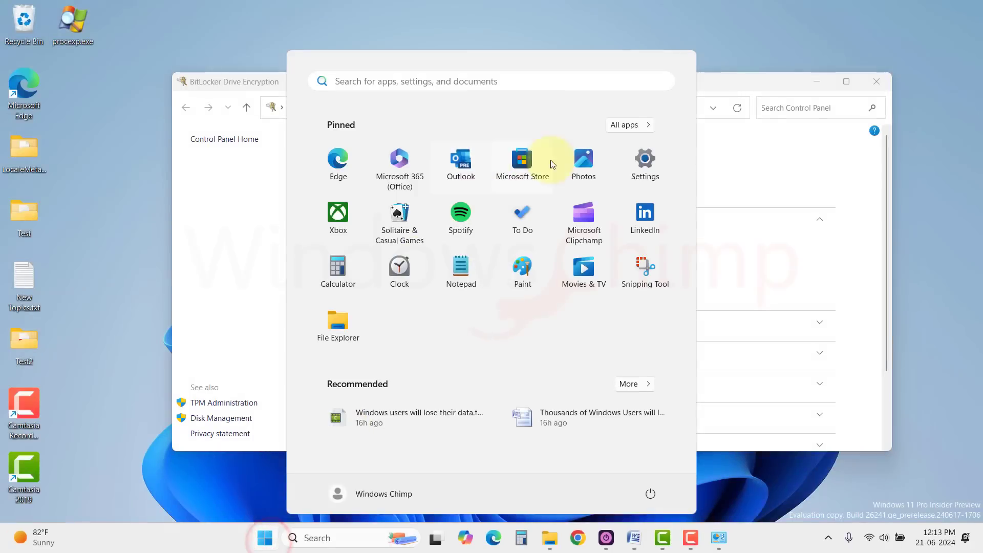
# Step: Check the signed-in Microsoft account on the Settings Accounts page, then bring up This PC in File Explorer
pyautogui.click(645, 160)
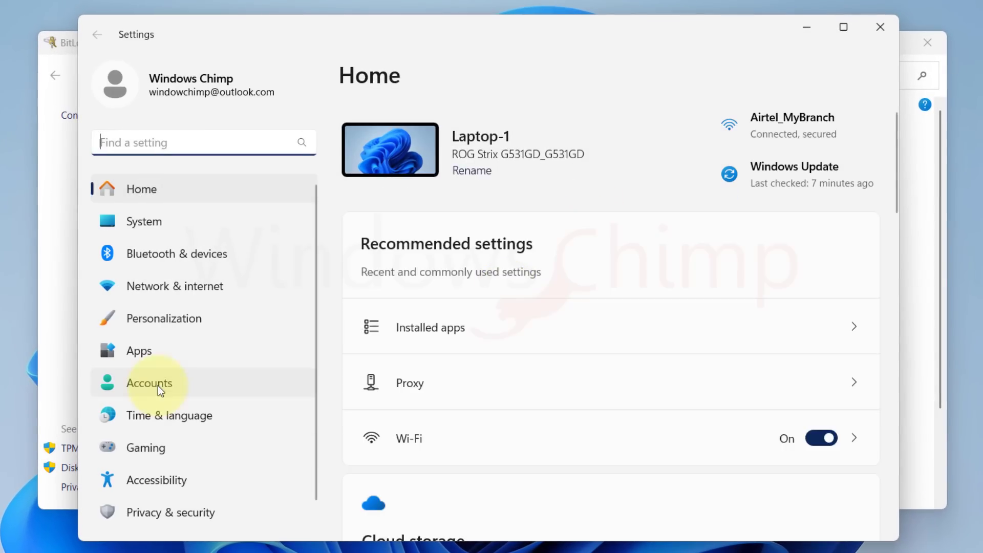
pyautogui.click(158, 388)
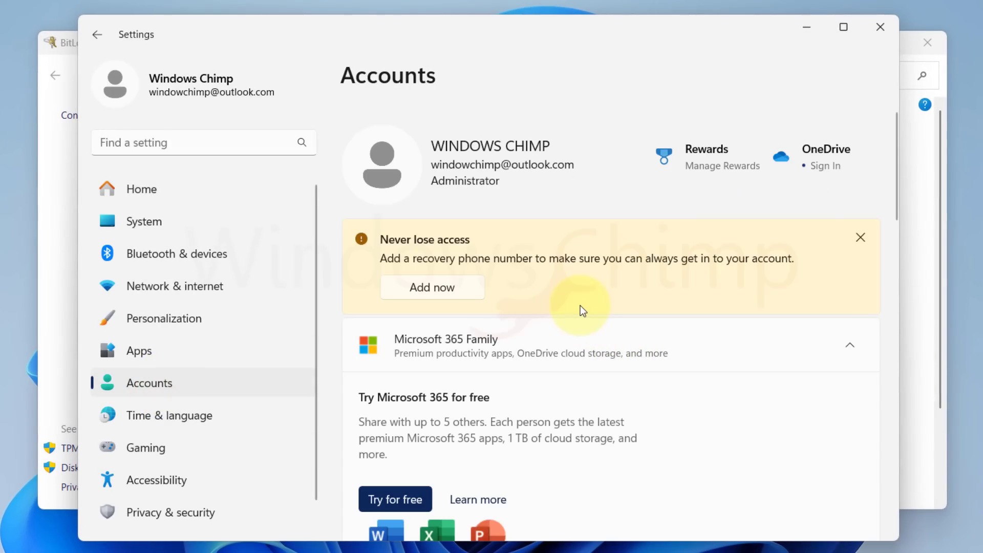
pyautogui.scroll(-3, 580, 305)
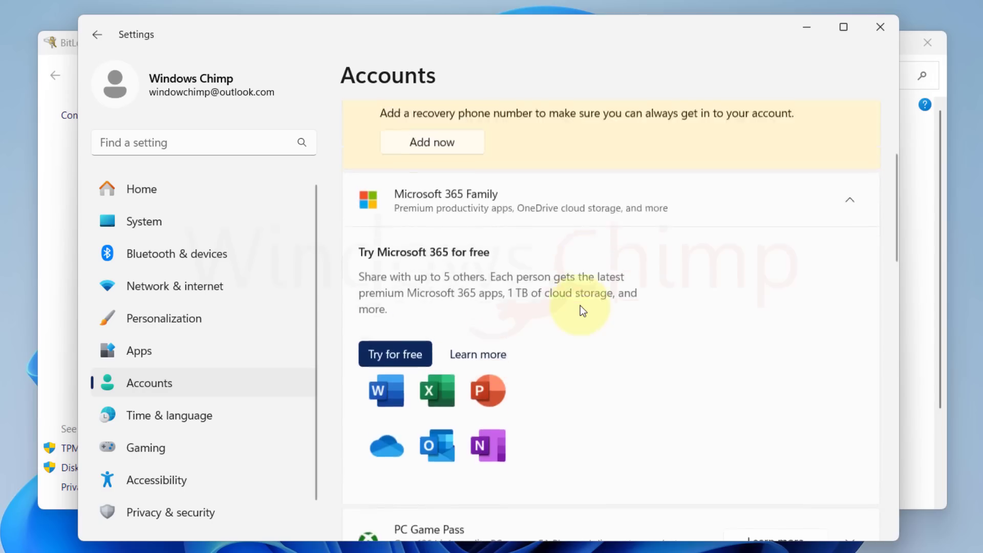
pyautogui.scroll(3, 579, 305)
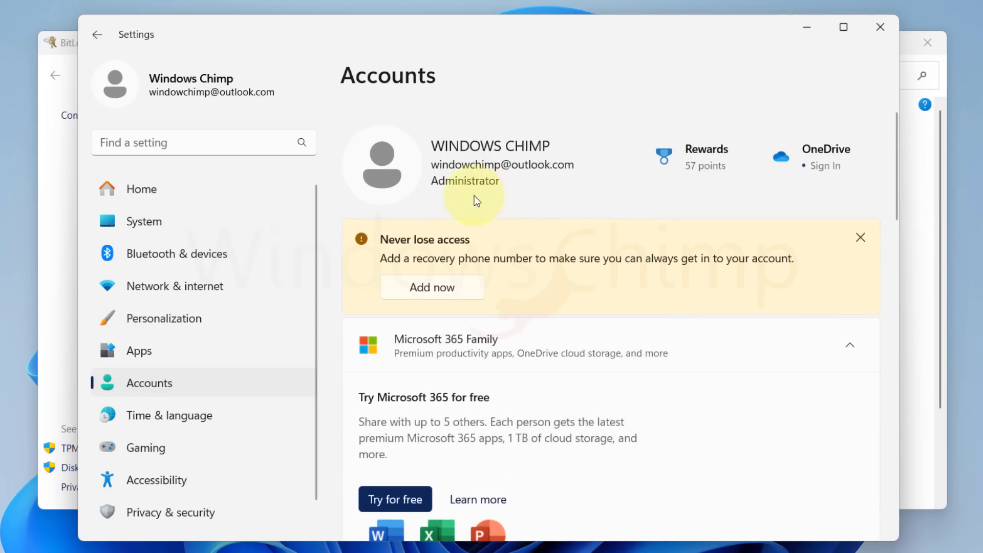
pyautogui.press('super+e')
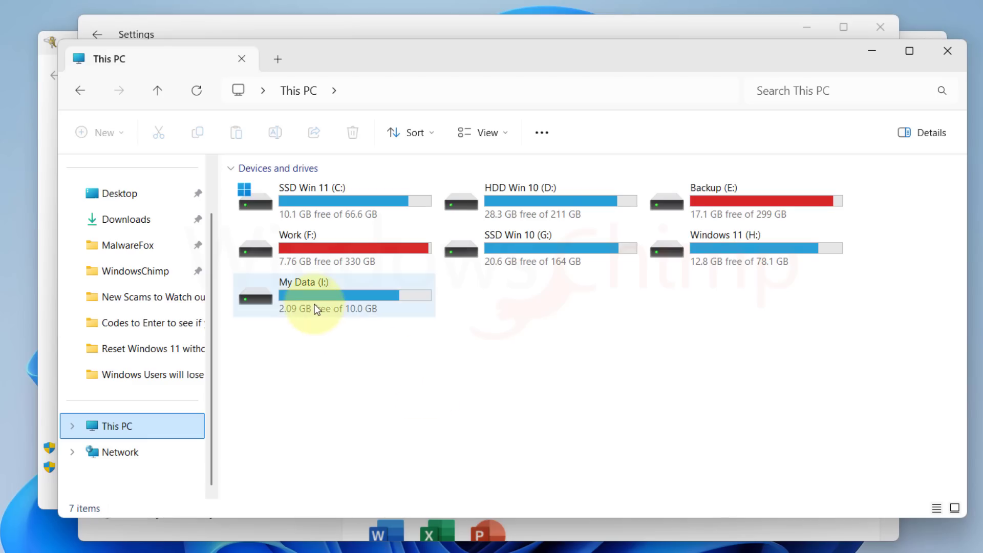
# Step: Select the My Data (I:) drive among the This PC drives
pyautogui.click(314, 307)
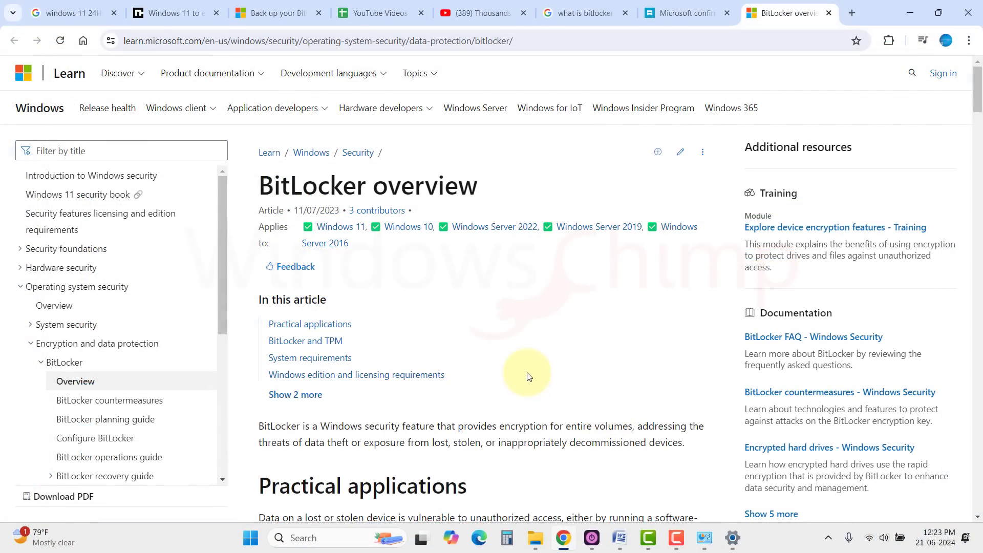
# Step: Scroll down to the preboot screenshots and enlarge the startup key preboot image
pyautogui.scroll(-5, 529, 376)
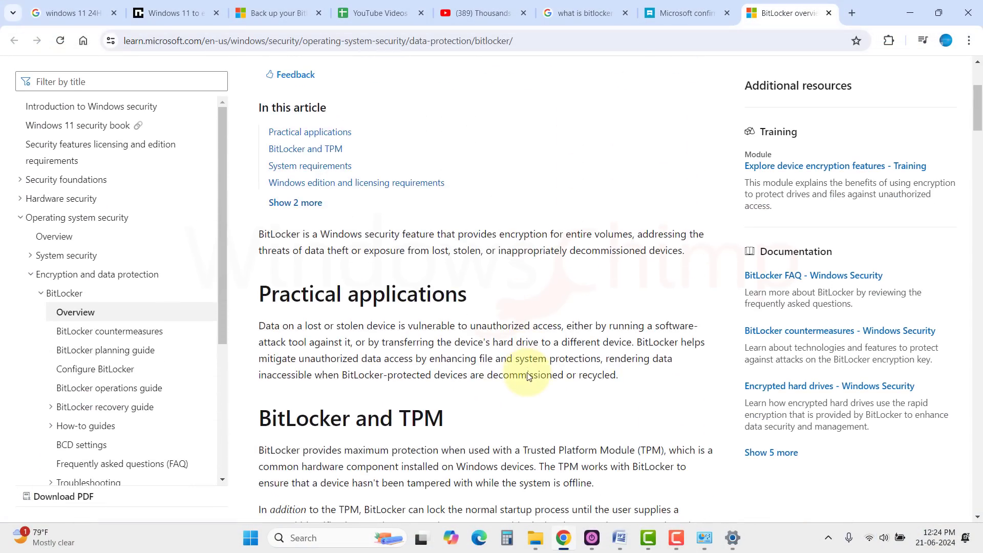
pyautogui.scroll(-2, 528, 372)
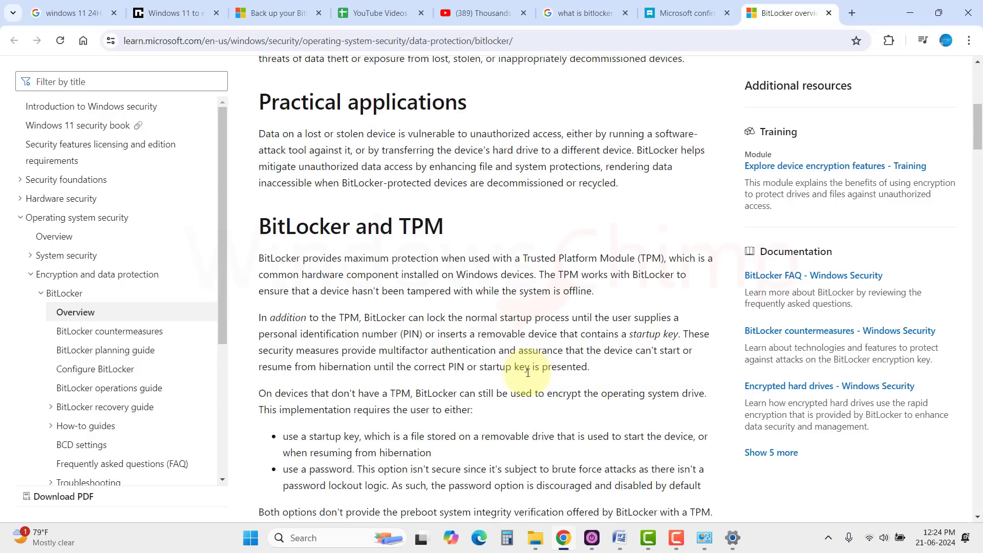
pyautogui.scroll(-5, 522, 381)
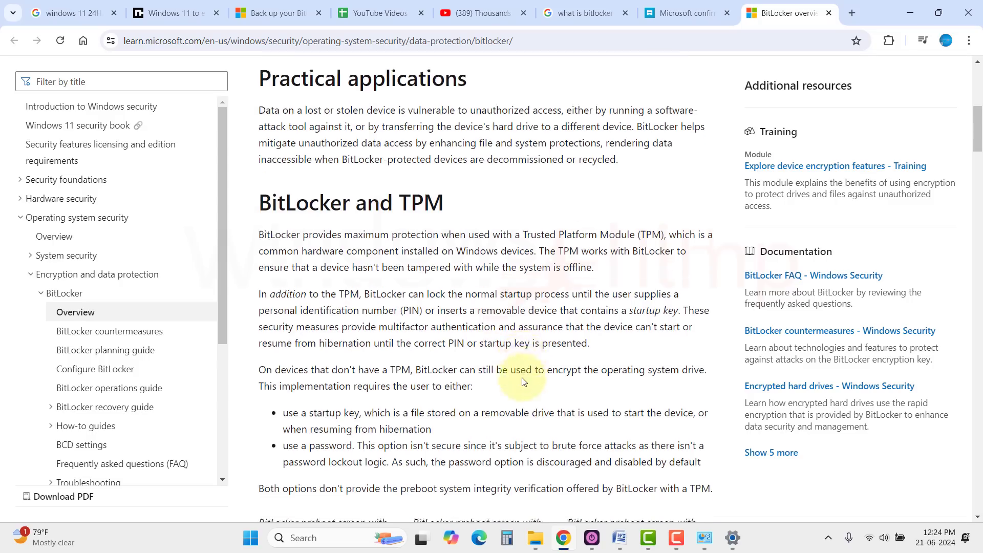
pyautogui.scroll(-2, 523, 381)
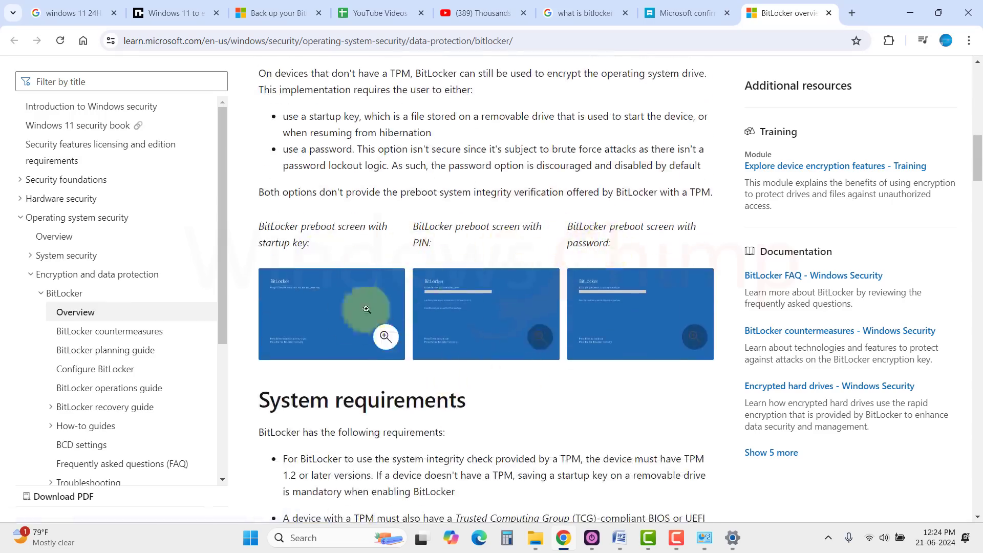
pyautogui.click(340, 330)
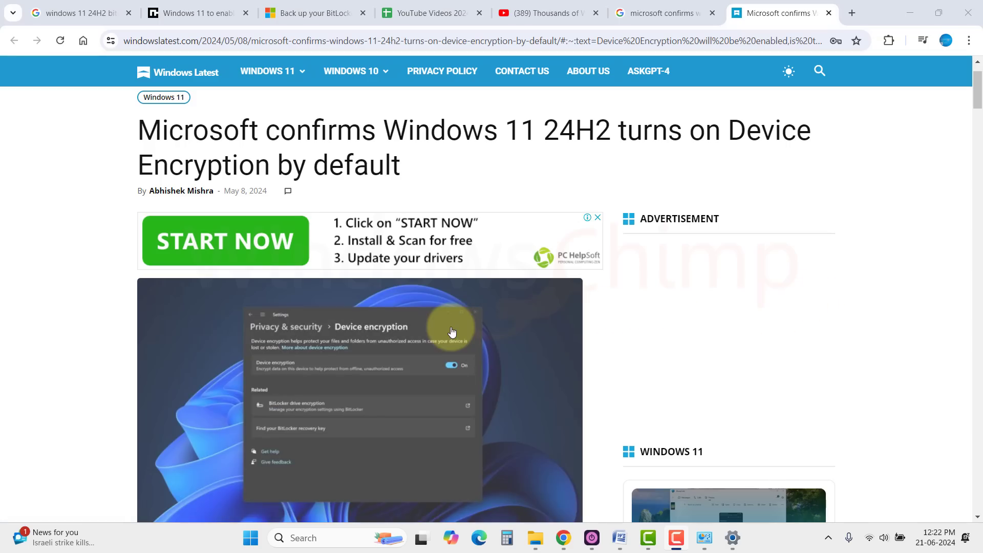
pyautogui.scroll(-8, 451, 332)
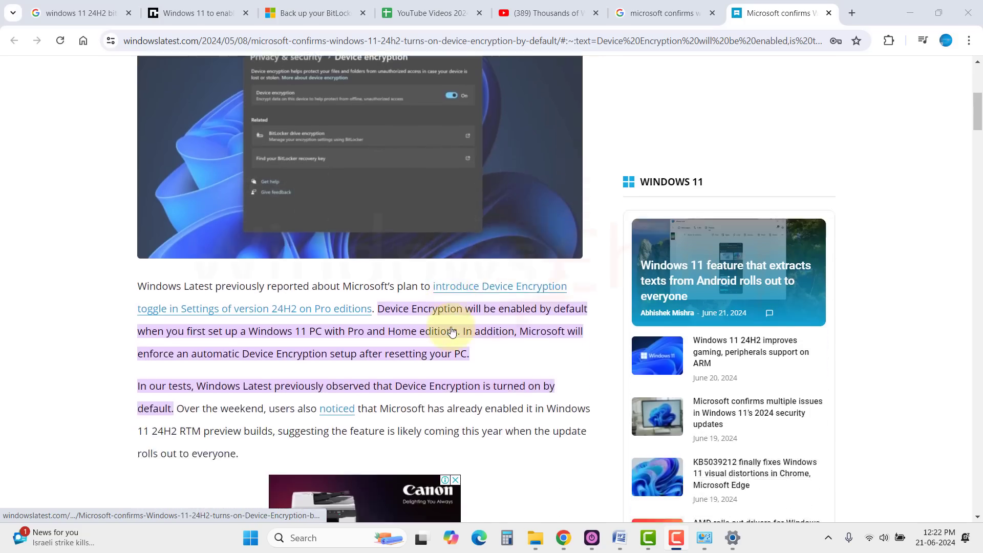
pyautogui.scroll(-1, 451, 331)
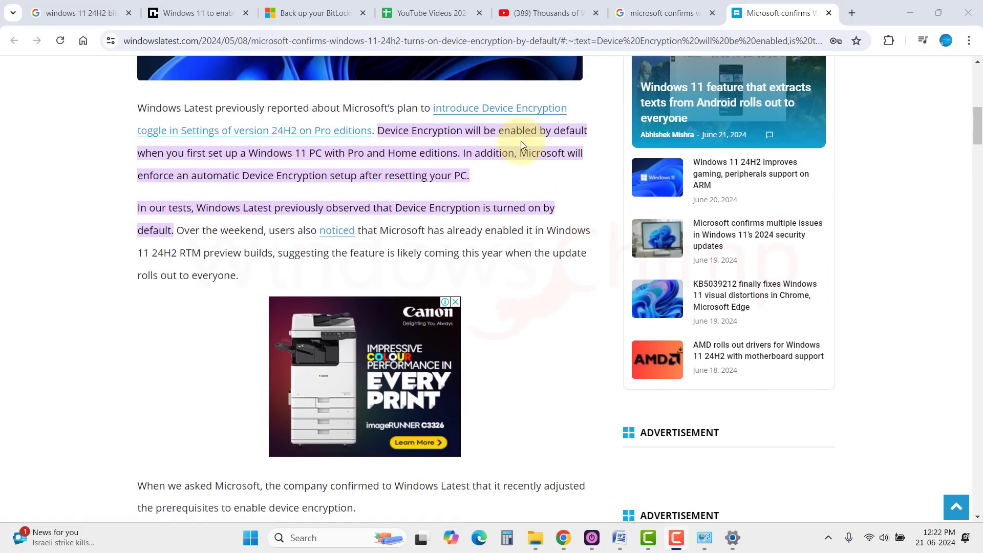
pyautogui.scroll(-1, 419, 333)
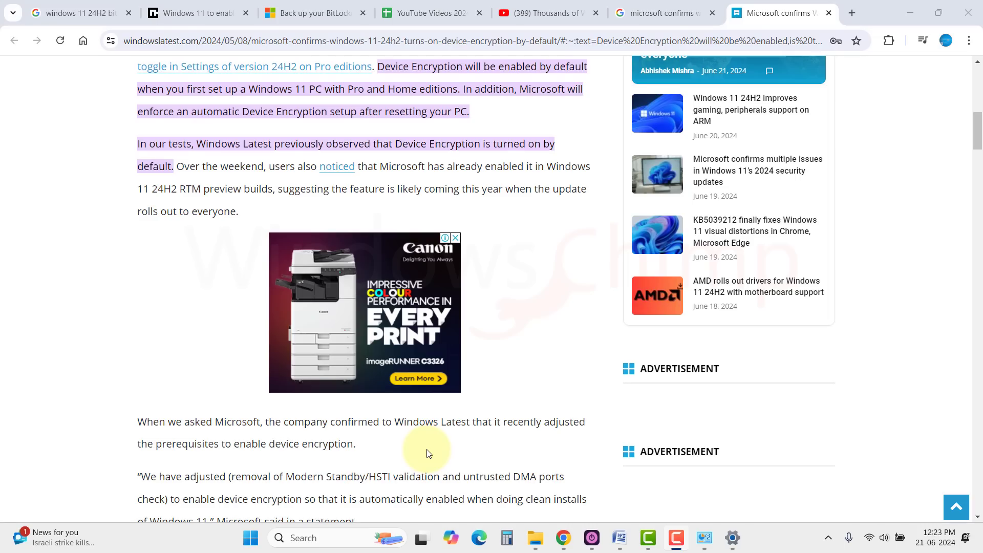
pyautogui.scroll(6, 428, 450)
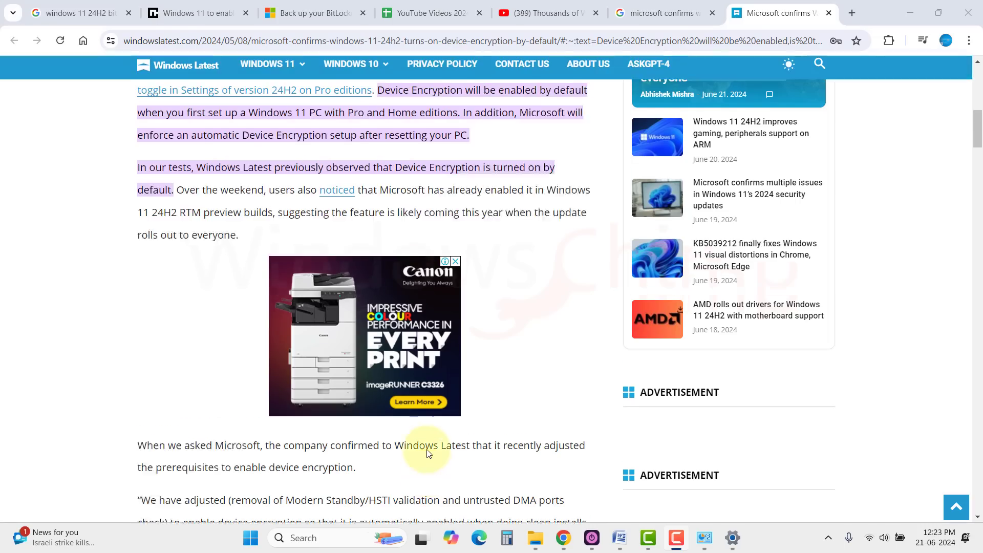
pyautogui.scroll(4, 427, 449)
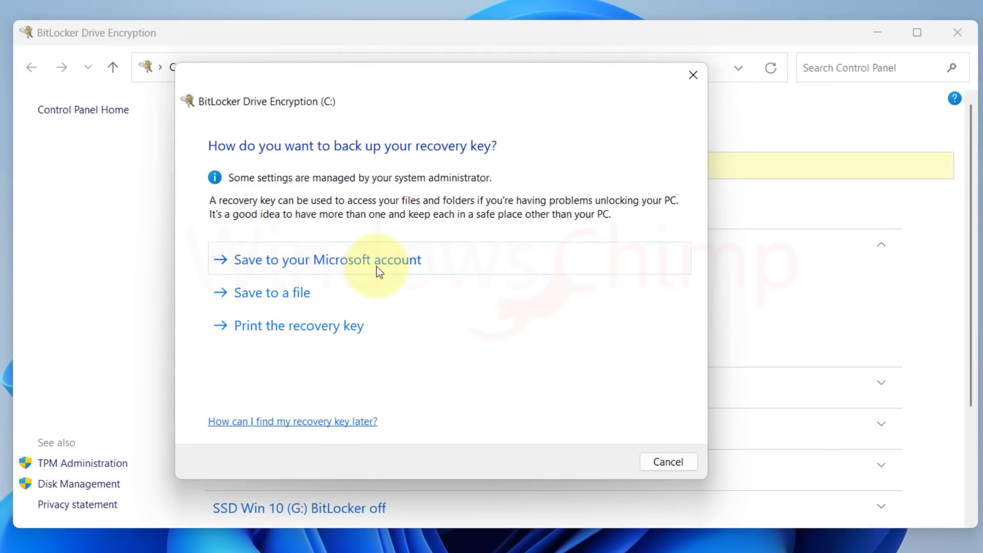
# Step: Try printing and saving the C: recovery key to a file, cancel both, then back it up to the Microsoft account
pyautogui.click(300, 333)
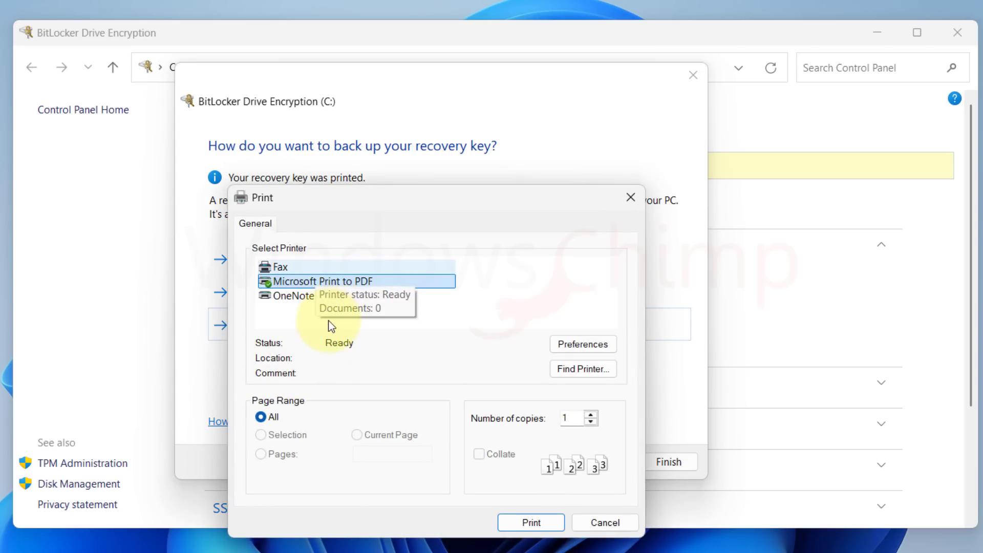
pyautogui.click(603, 523)
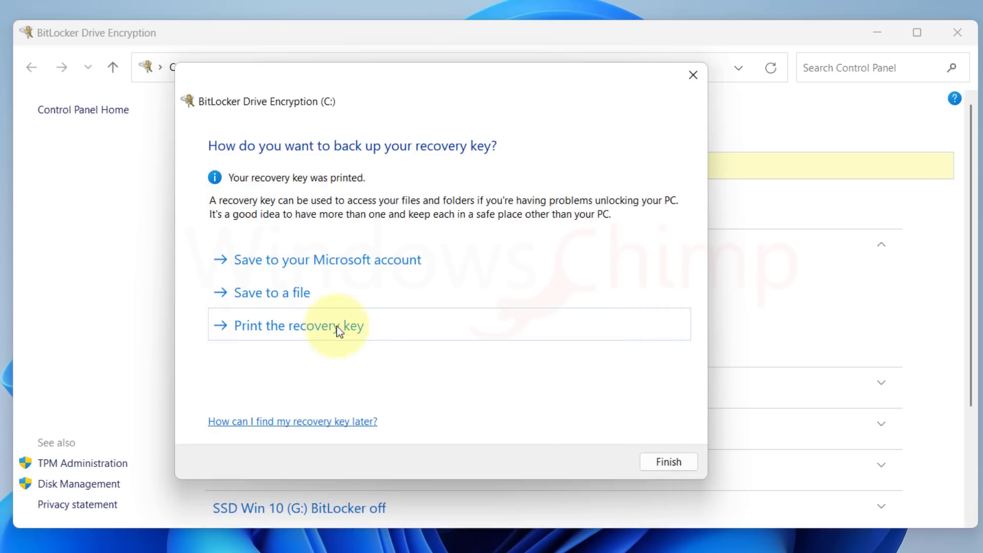
pyautogui.click(295, 297)
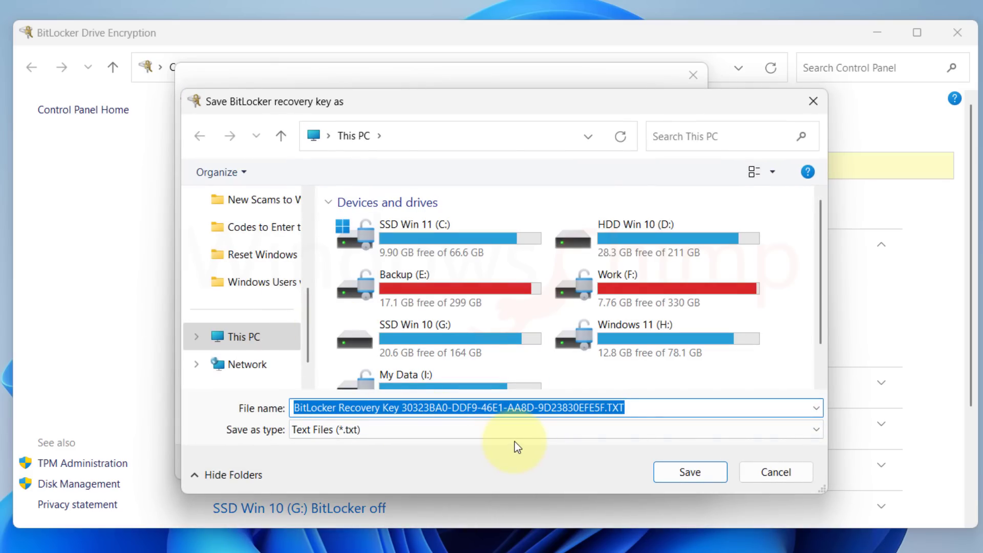
pyautogui.click(769, 470)
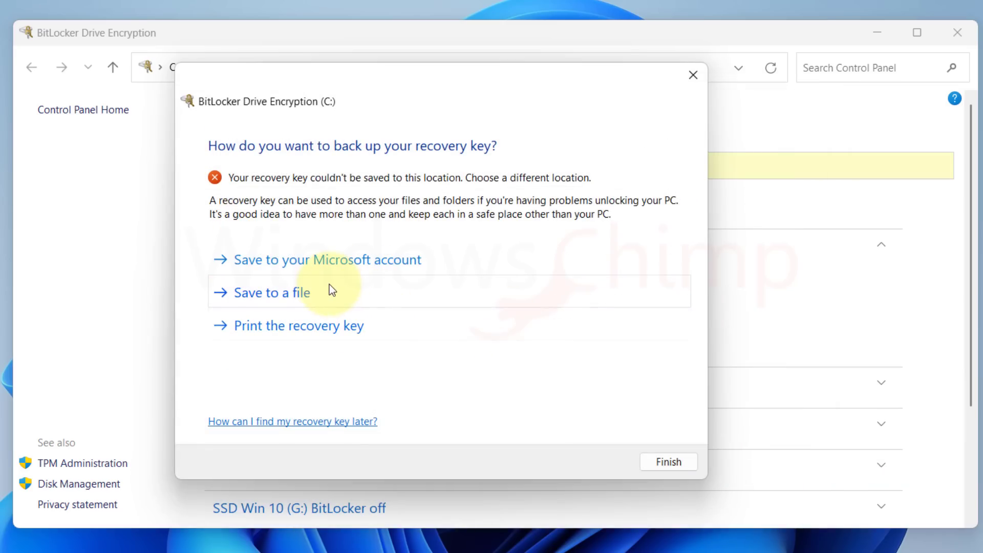
pyautogui.click(278, 264)
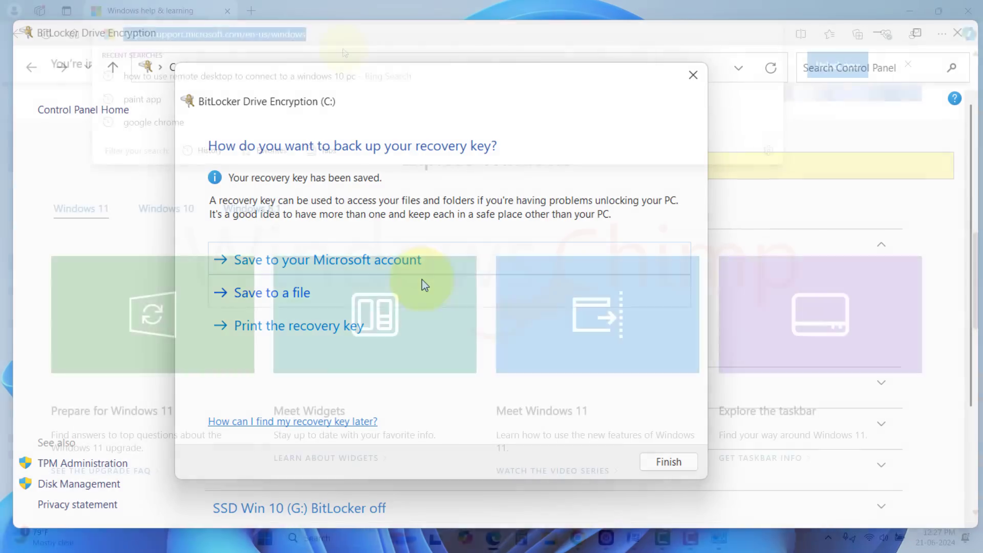
# Step: Search Bing for 'my bitlocker key' and read the 'Finding your BitLocker recovery key in Windows' support article
pyautogui.write('my bitlo')
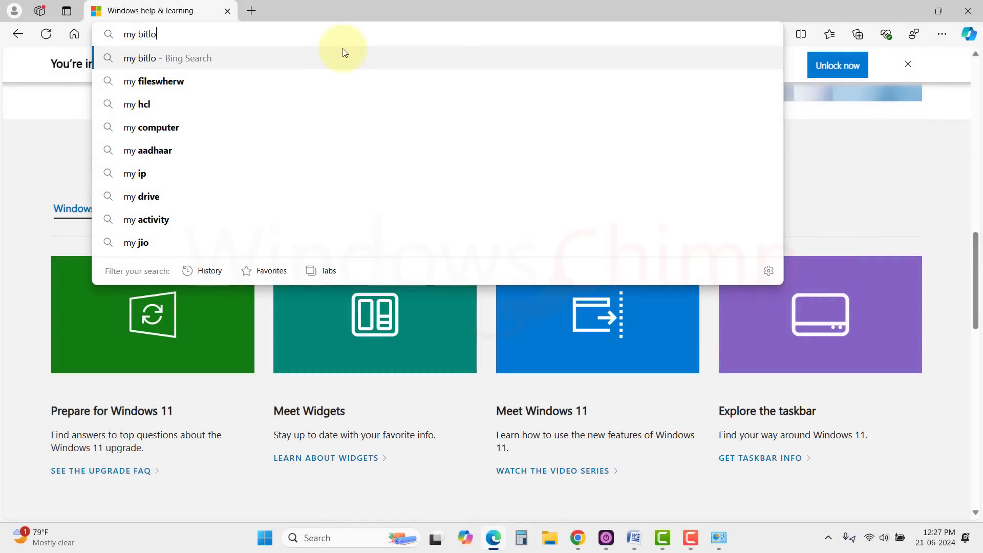
pyautogui.write('cker key')
pyautogui.press('Return')
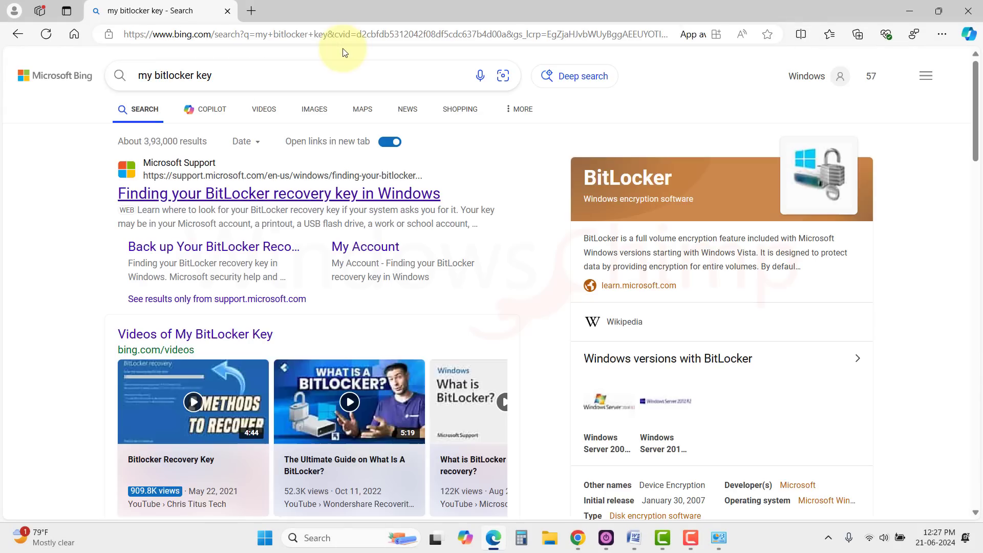
pyautogui.click(215, 189)
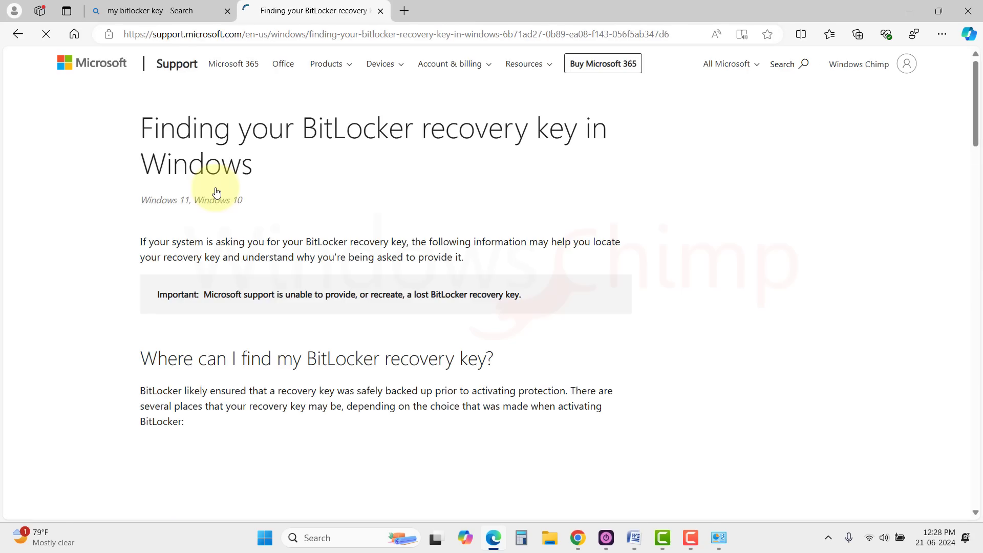
pyautogui.scroll(-5, 310, 264)
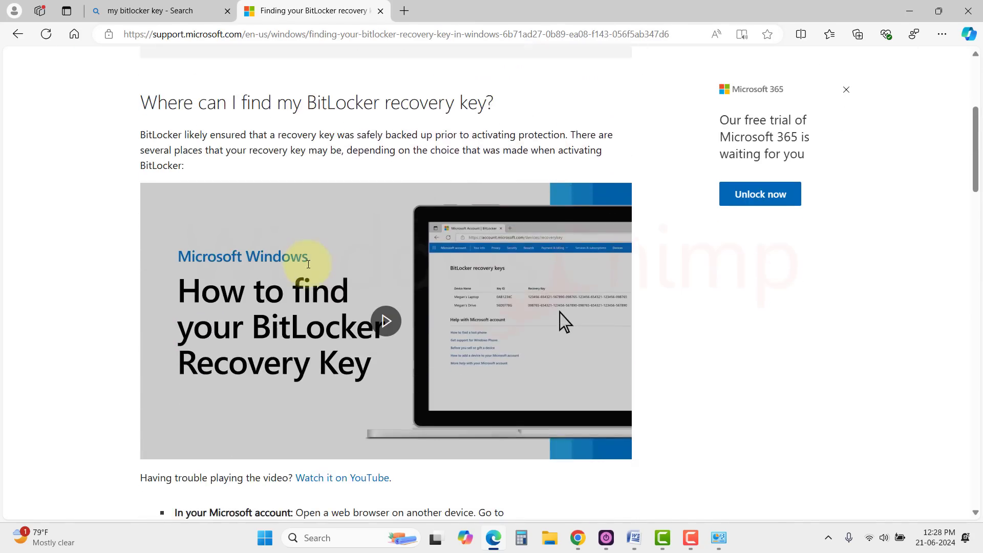
pyautogui.scroll(-5, 309, 268)
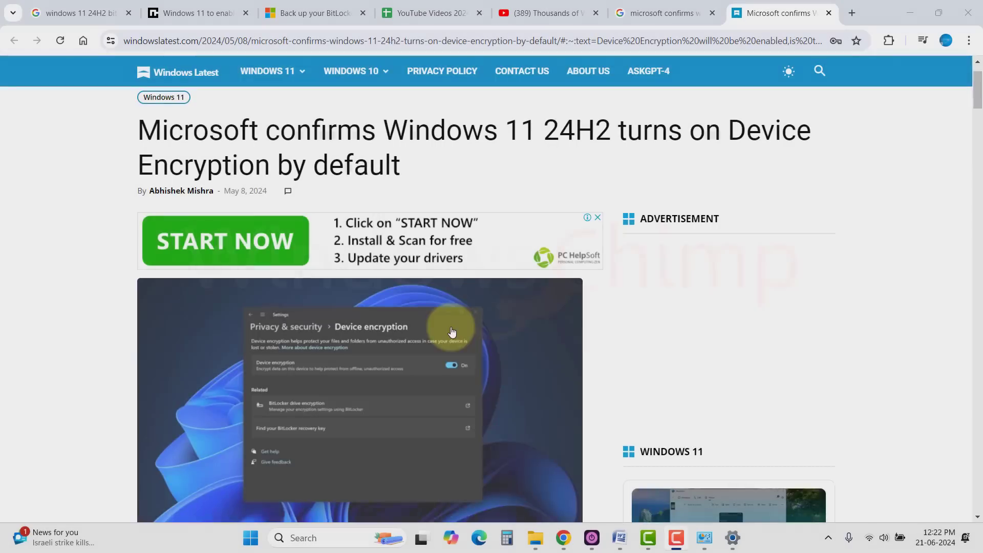
pyautogui.scroll(-3, 452, 332)
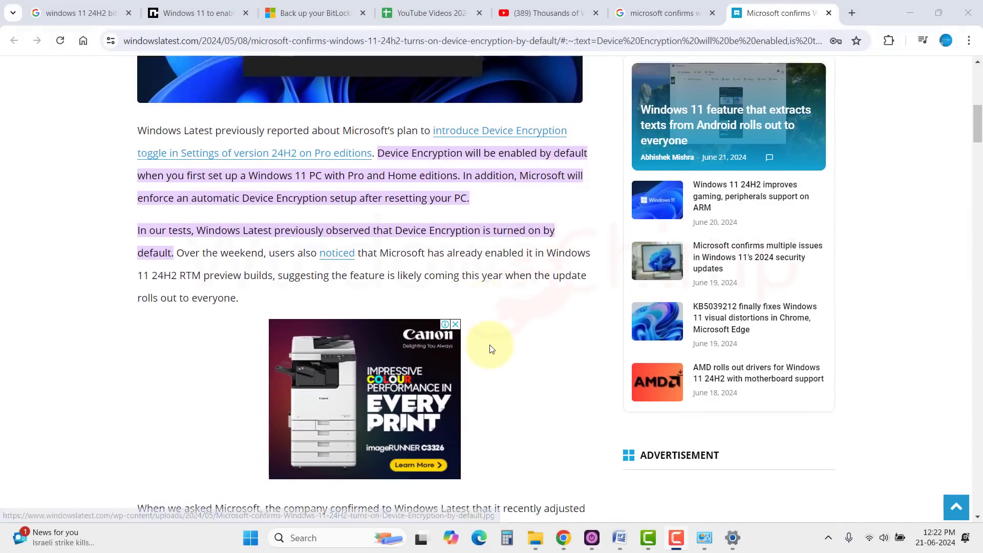
pyautogui.scroll(-1, 490, 349)
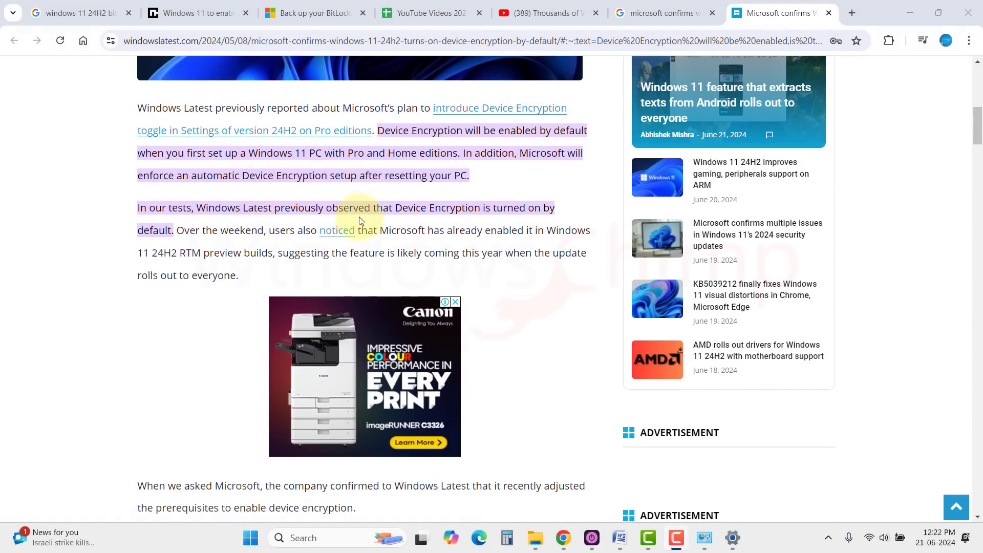
pyautogui.scroll(-3, 383, 394)
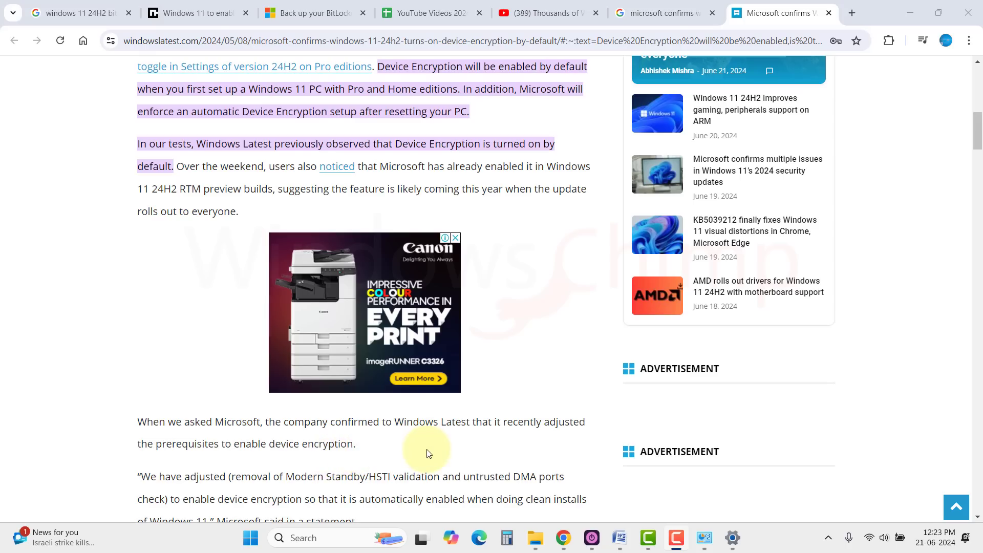
pyautogui.scroll(6, 429, 453)
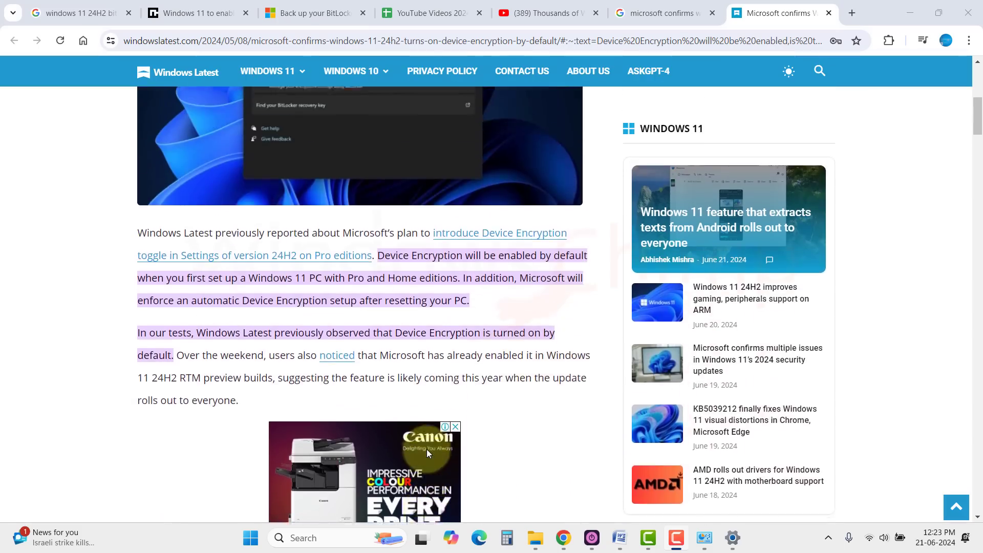
pyautogui.scroll(4, 429, 453)
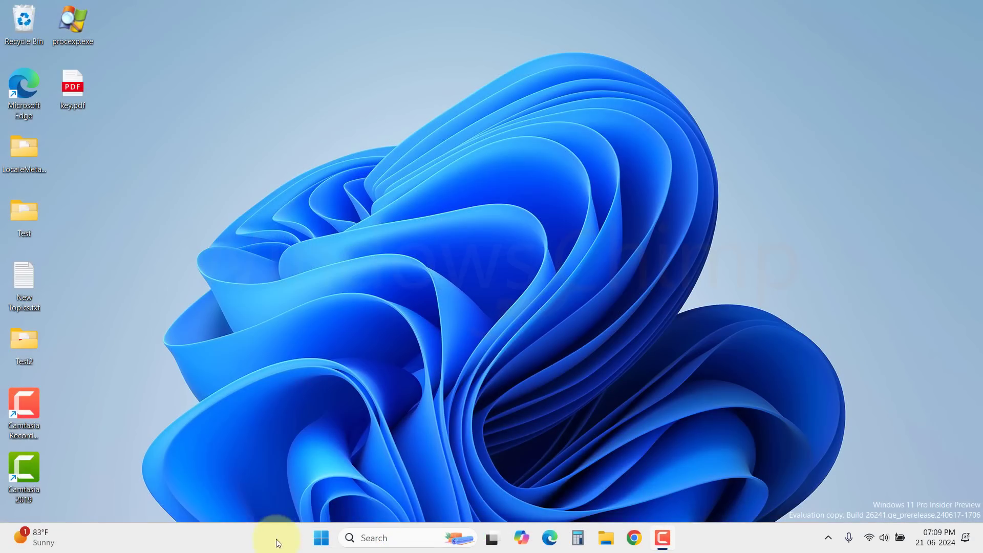
# Step: Launch Settings and go to the Device encryption page by searching 'device encr'
pyautogui.click(322, 546)
pyautogui.click(641, 172)
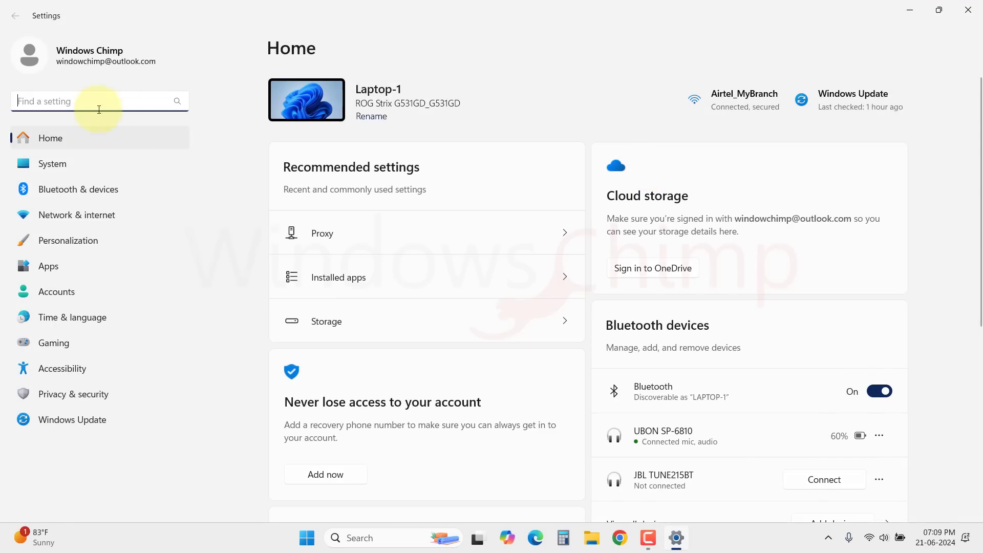
pyautogui.click(98, 105)
pyautogui.write('device encr')
pyautogui.click(97, 124)
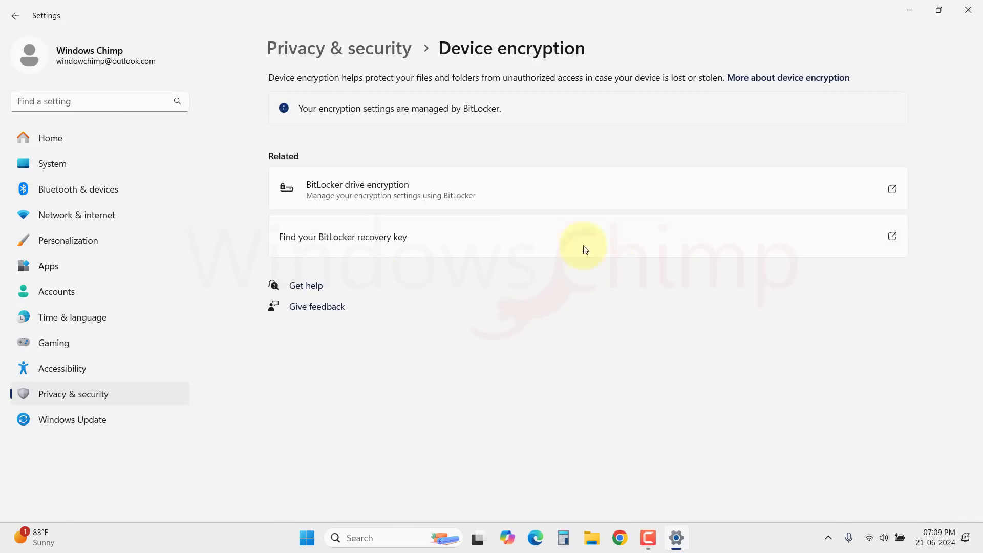
# Step: In BitLocker drive encryption, dismiss the recovery key backup dialog and bring up Turn off BitLocker
pyautogui.click(410, 187)
pyautogui.click(512, 265)
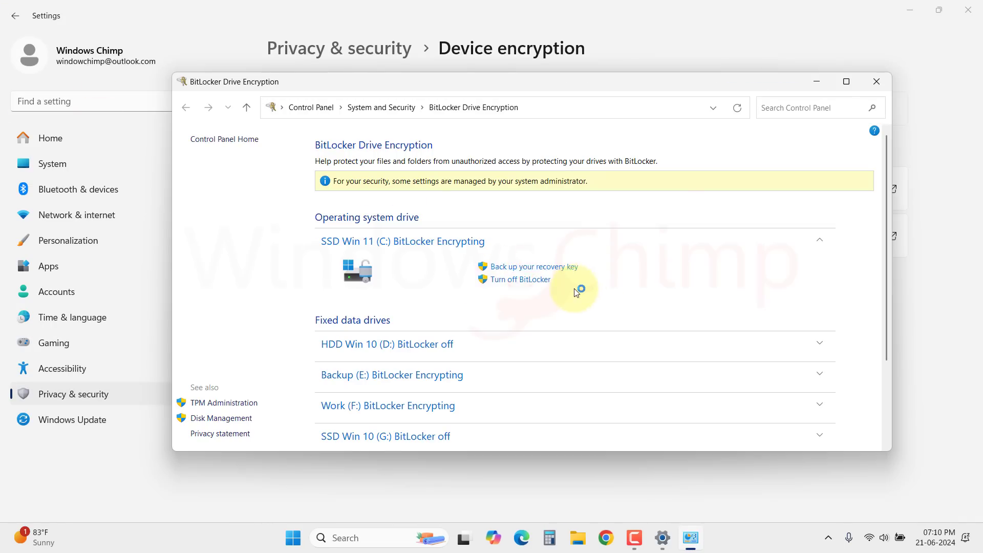
pyautogui.click(646, 401)
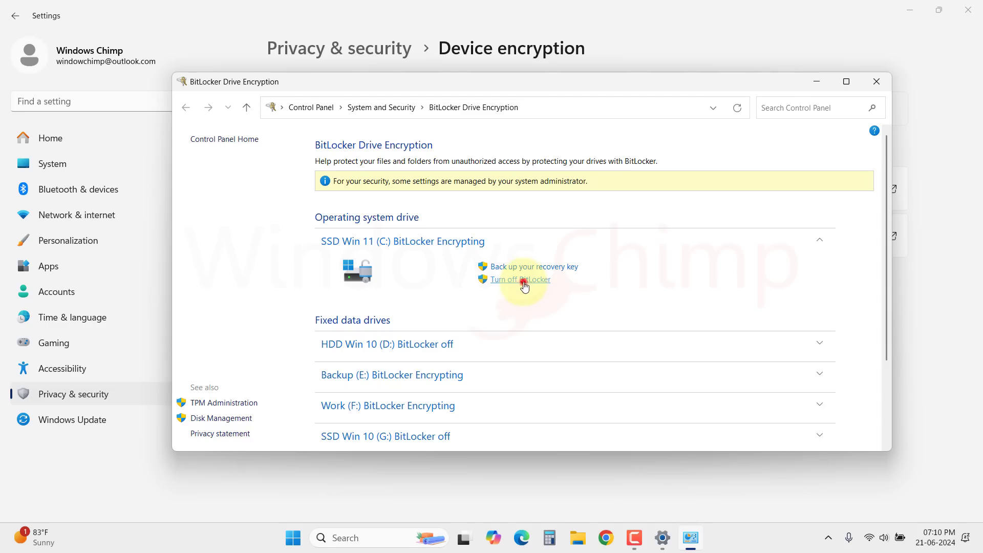
pyautogui.click(523, 283)
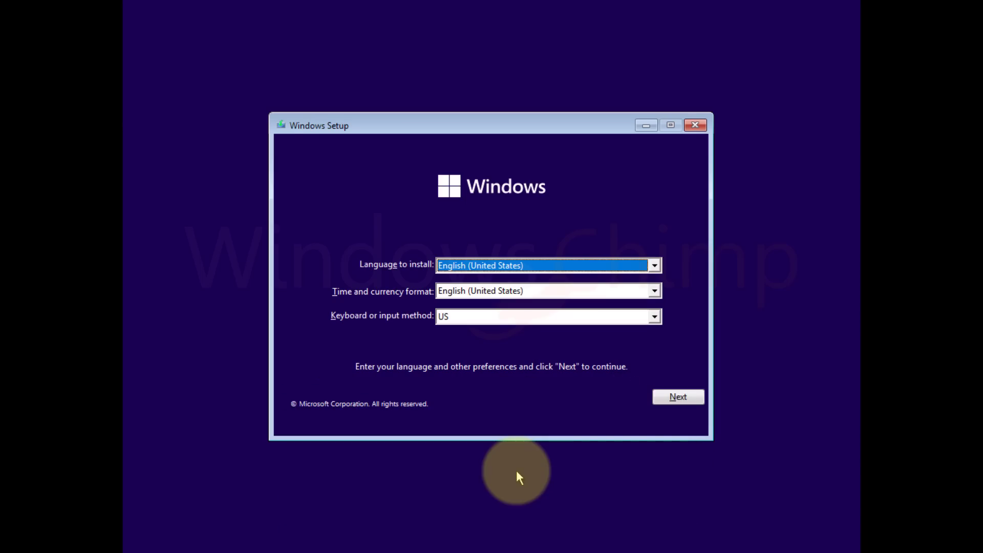
# Step: Open a command prompt over Windows Setup with Shift+F10 and run regedit
pyautogui.press('shift')
pyautogui.hotkey('shift', 'F10')
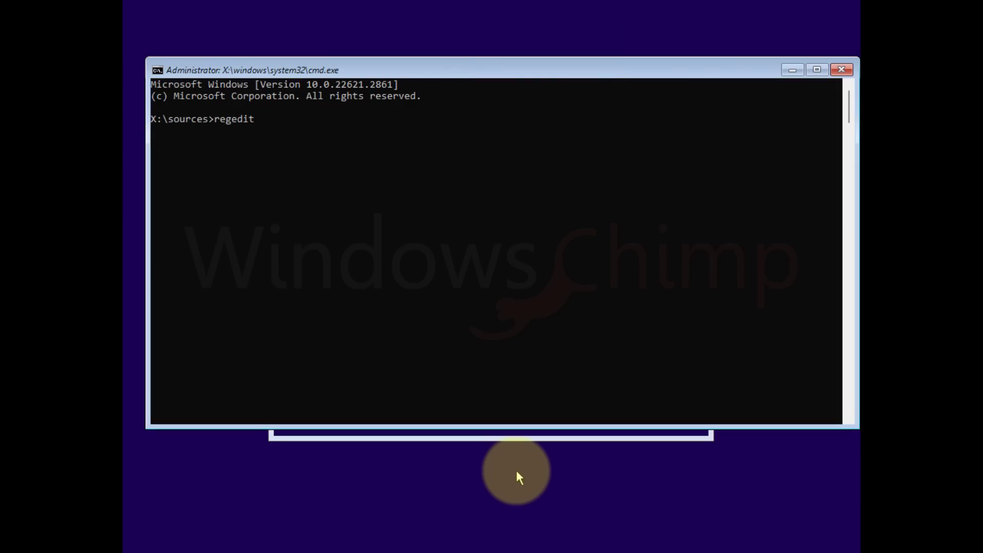
pyautogui.press('Return')
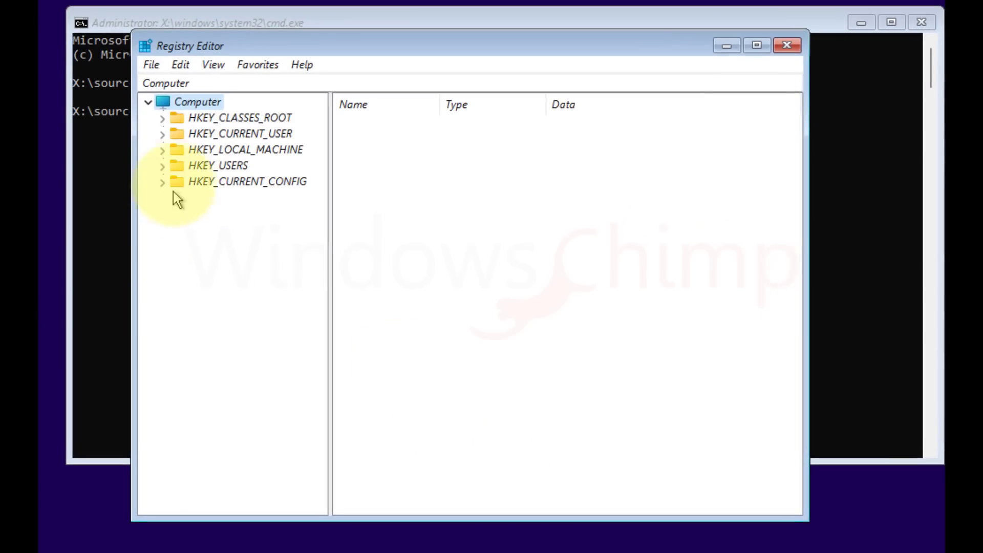
# Step: Go to HKEY_LOCAL_MACHINE\SYSTEM\CurrentControlSet\Control\BitLocker via the address bar
pyautogui.click(162, 149)
pyautogui.click(225, 81)
pyautogui.write('\\')
pyautogui.press('Down')
pyautogui.press('Down')
pyautogui.press('Down')
pyautogui.press('Down')
pyautogui.write('\\SySTEM\\CurrentControlSet\\')
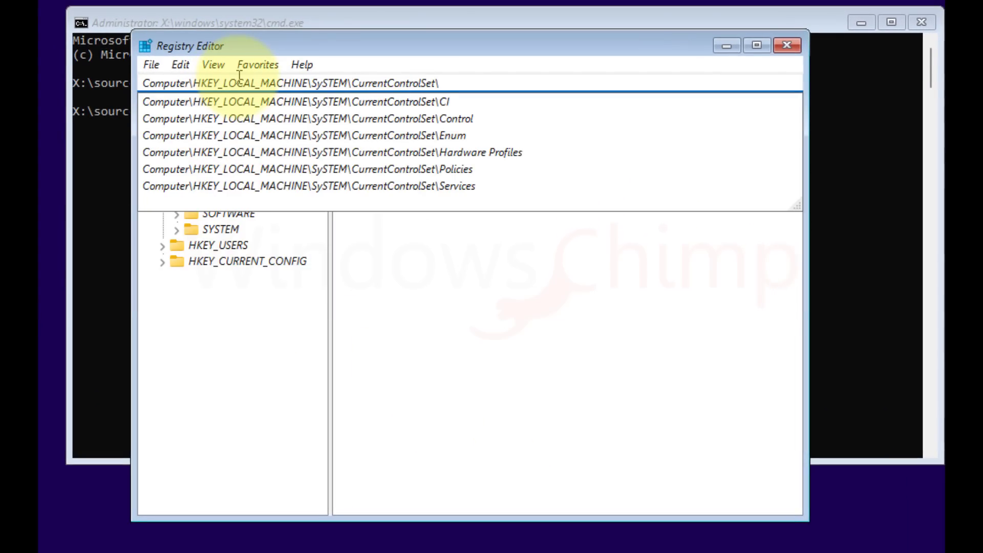
pyautogui.write('Control\\BitLocker')
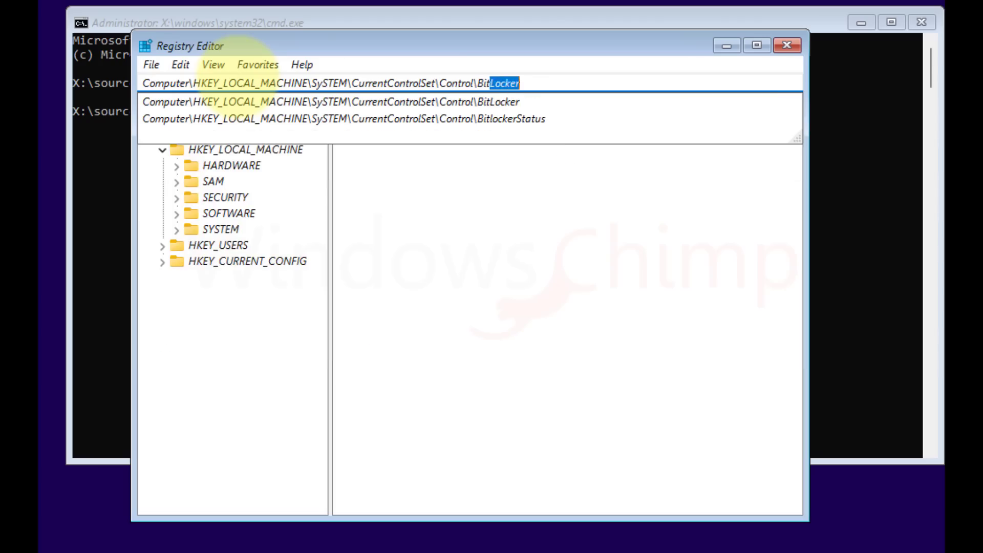
pyautogui.press('Return')
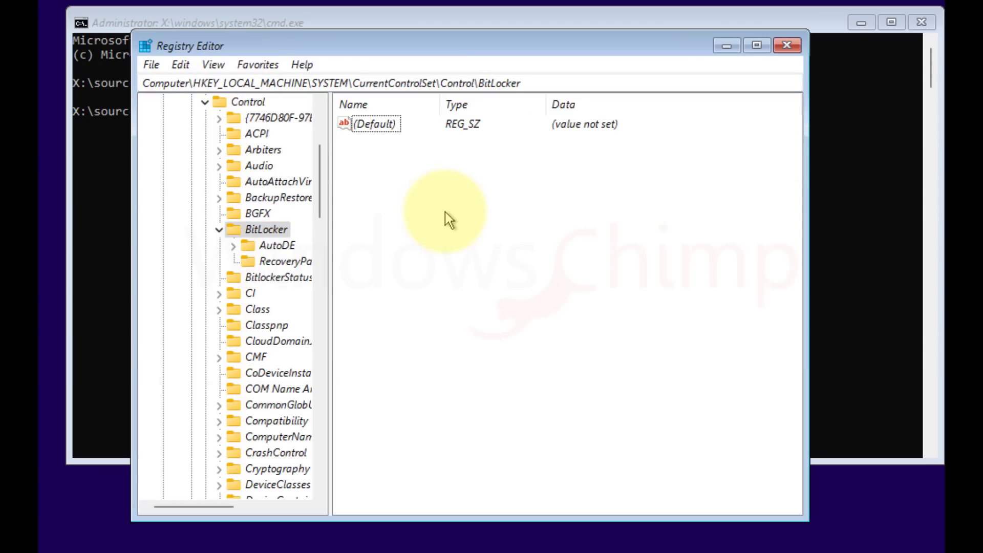
# Step: Add a PreventDeviceEncryption DWORD (32-bit) value set to 1, then close Registry Editor and the command prompt
pyautogui.rightClick(408, 247)
pyautogui.moveTo(453, 259)
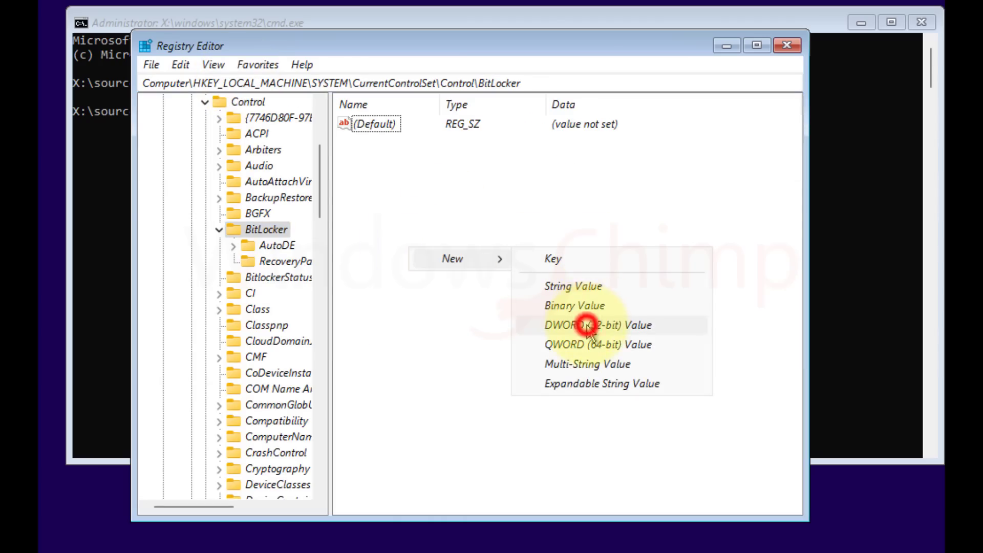
pyautogui.click(587, 325)
pyautogui.write('PreventDev')
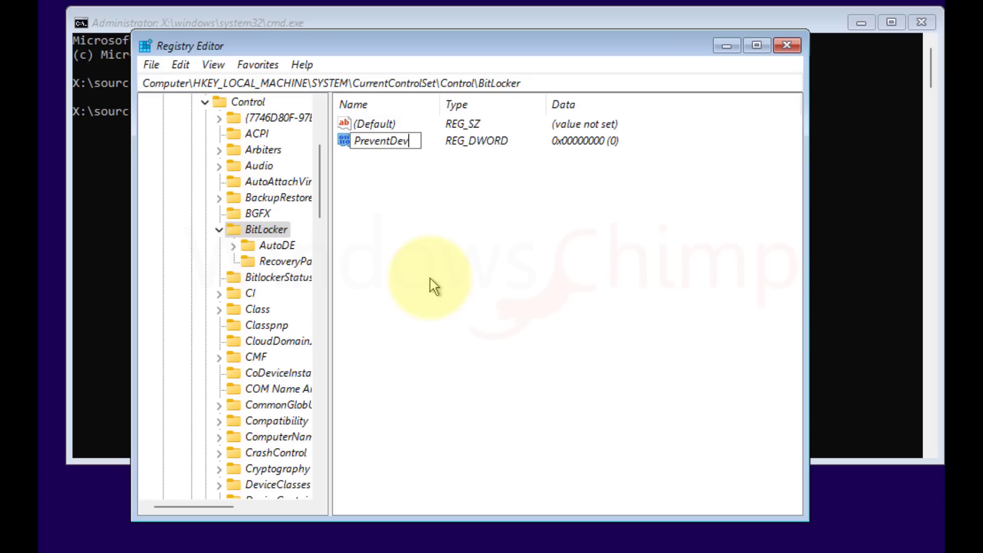
pyautogui.write('iceEncryption')
pyautogui.press('Return')
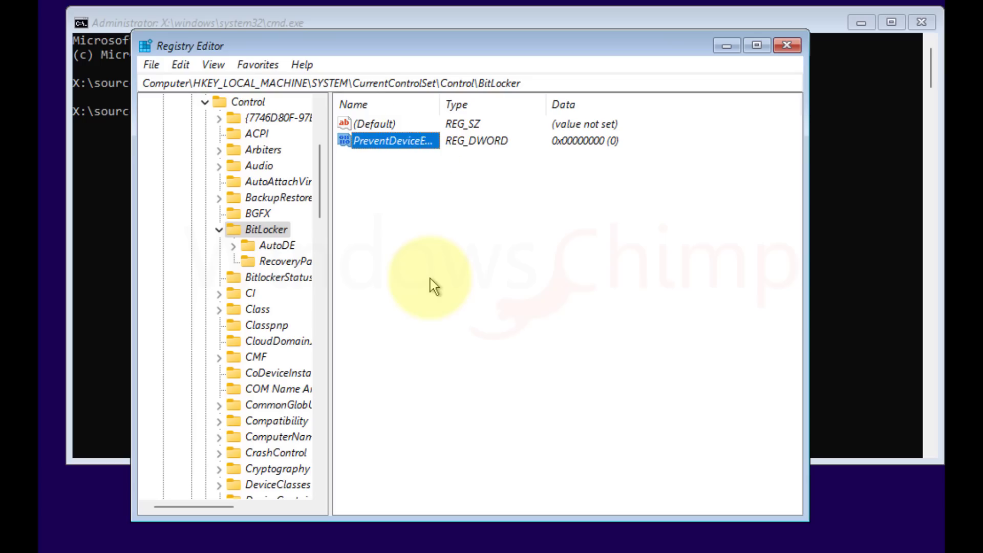
pyautogui.doubleClick(406, 139)
pyautogui.write('1')
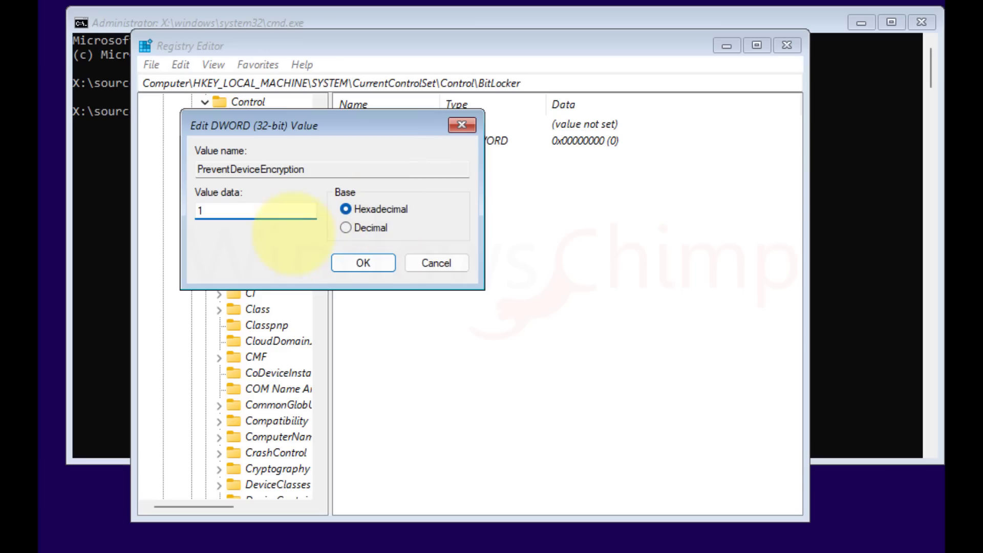
pyautogui.click(363, 262)
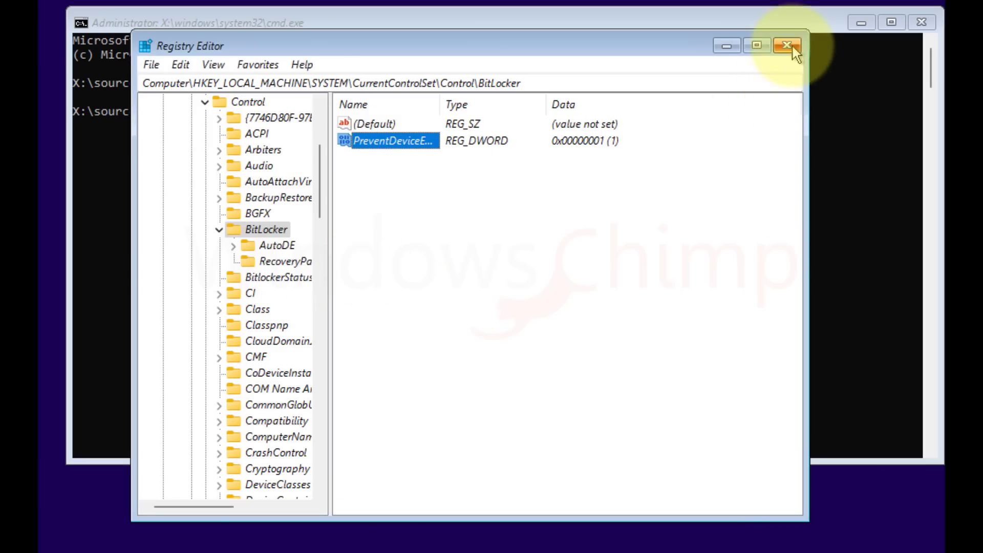
pyautogui.click(791, 45)
pyautogui.click(920, 22)
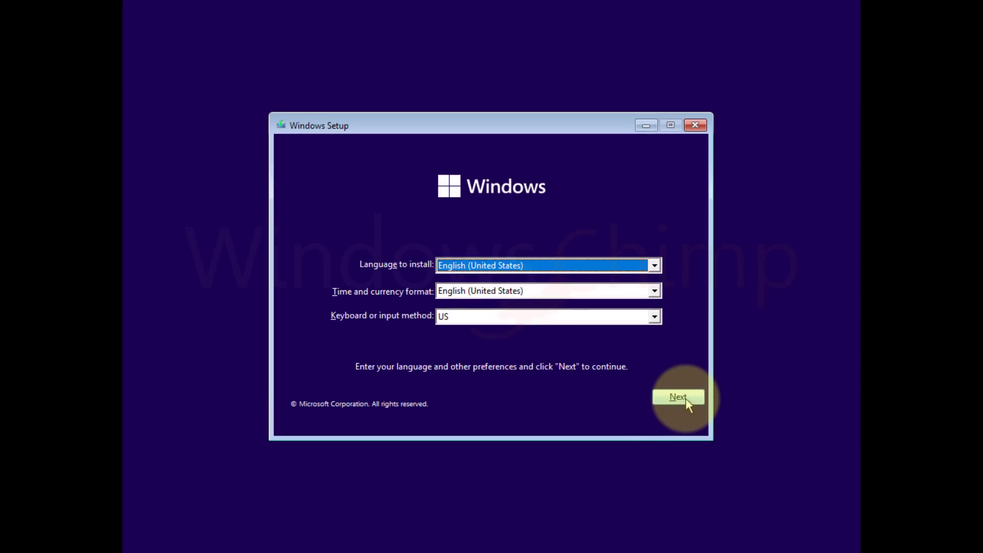
# Step: Accept the English (United States) language settings and choose Install now
pyautogui.click(686, 398)
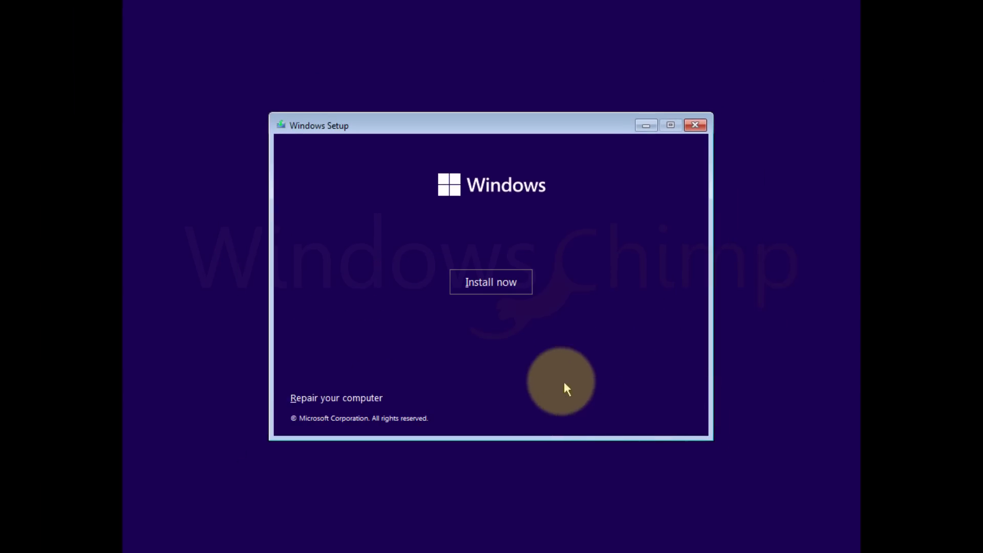
pyautogui.click(502, 287)
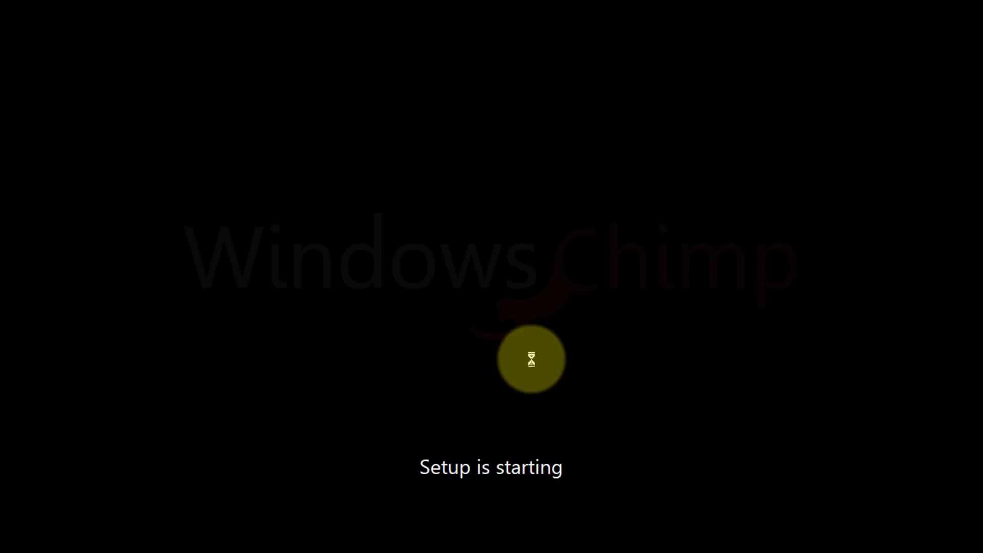